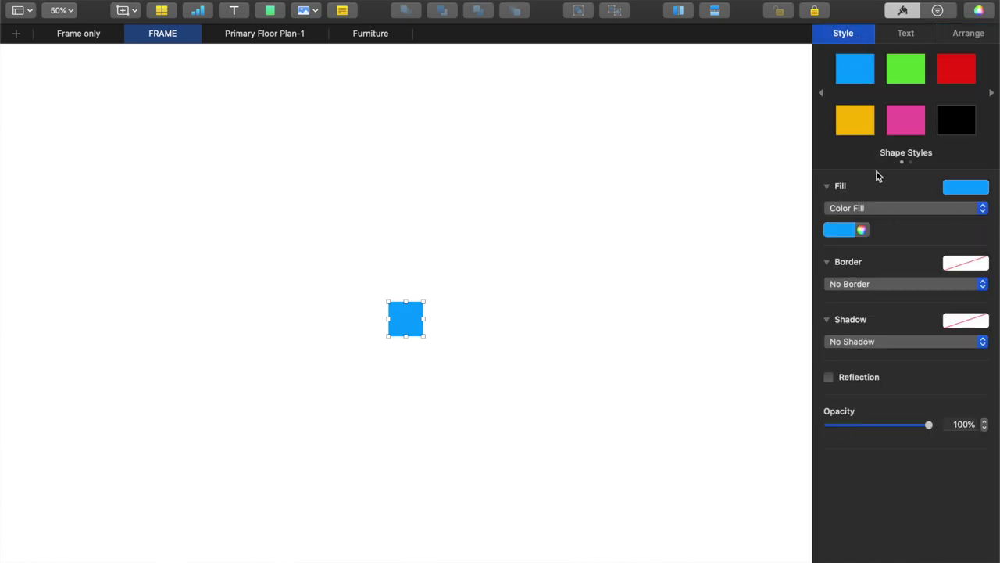
Remove the square's fill and give it a black 5 pt line border
{"action": "left_click", "coordinate": [854, 207]}
{"action": "left_click", "coordinate": [854, 196]}
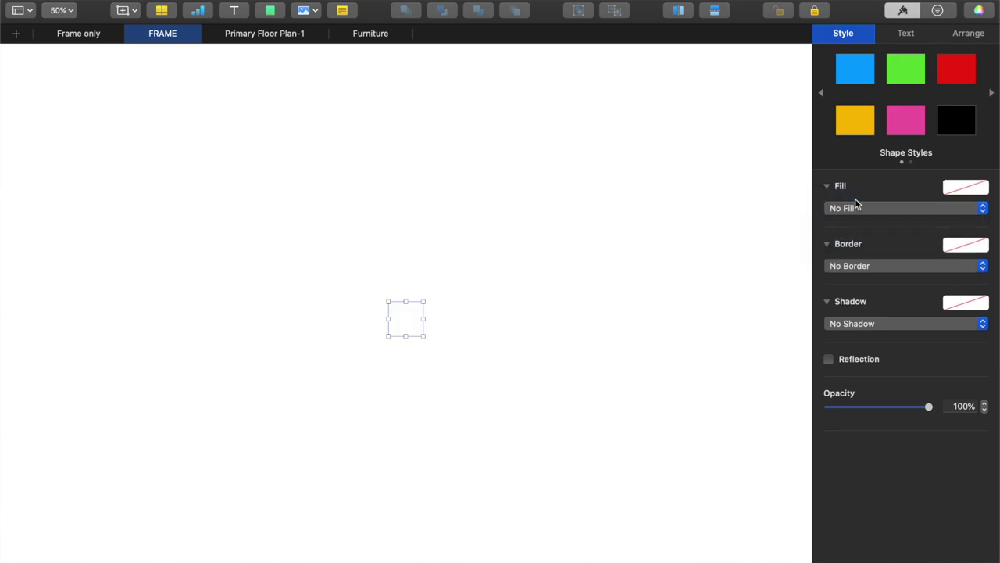
{"action": "left_click", "coordinate": [954, 250]}
{"action": "left_click", "coordinate": [849, 297]}
{"action": "left_click", "coordinate": [984, 284]}
{"action": "left_click", "coordinate": [985, 284]}
{"action": "left_click", "coordinate": [985, 284]}
{"action": "left_click", "coordinate": [984, 284]}
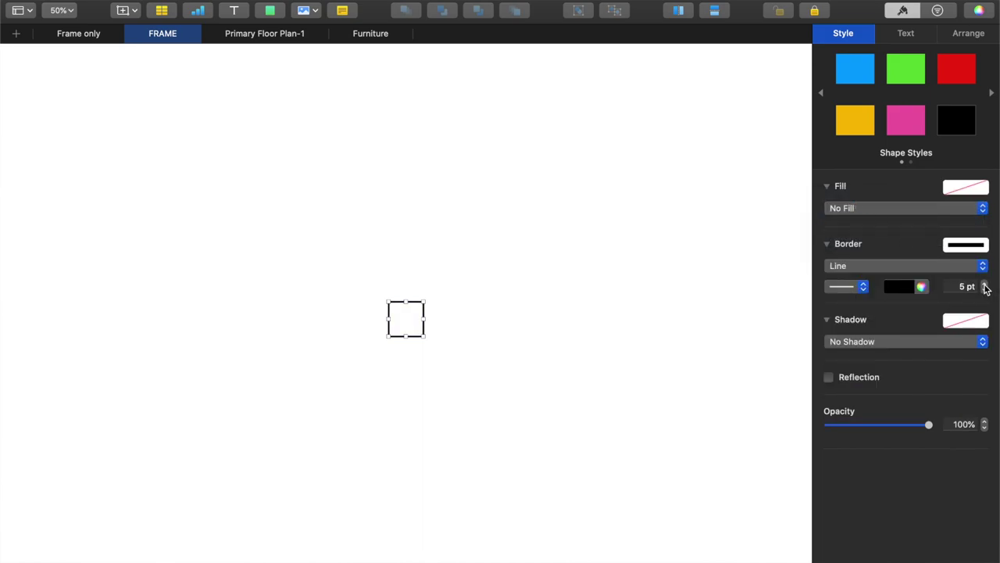
Resize the bordered square to 25 in wide by 8 in high and move it near the middle of the canvas
{"action": "left_click", "coordinate": [972, 35]}
{"action": "left_click", "coordinate": [891, 144]}
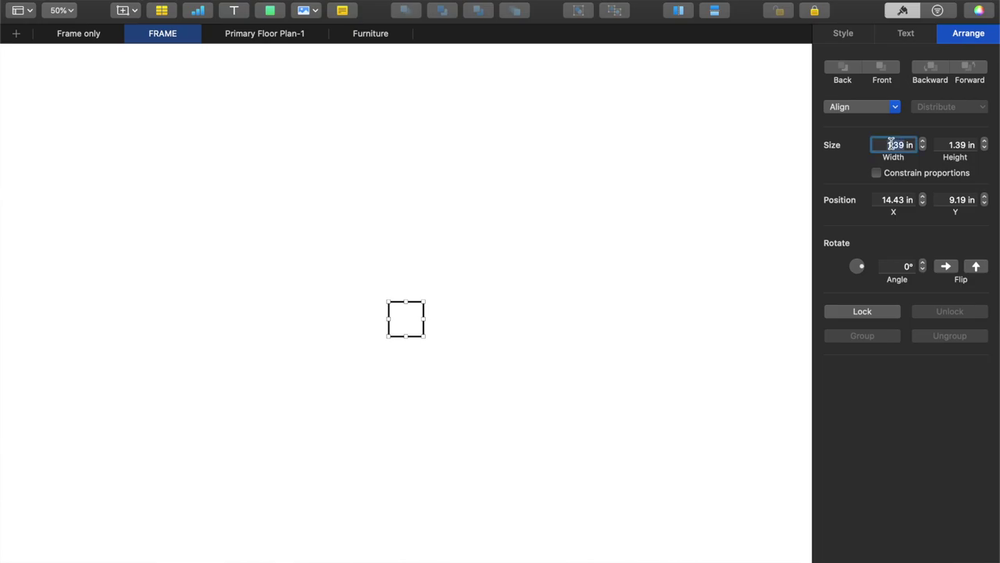
{"action": "double_click", "coordinate": [891, 144]}
{"action": "type", "text": "25"}
{"action": "key", "text": "Return"}
{"action": "key", "text": "Tab"}
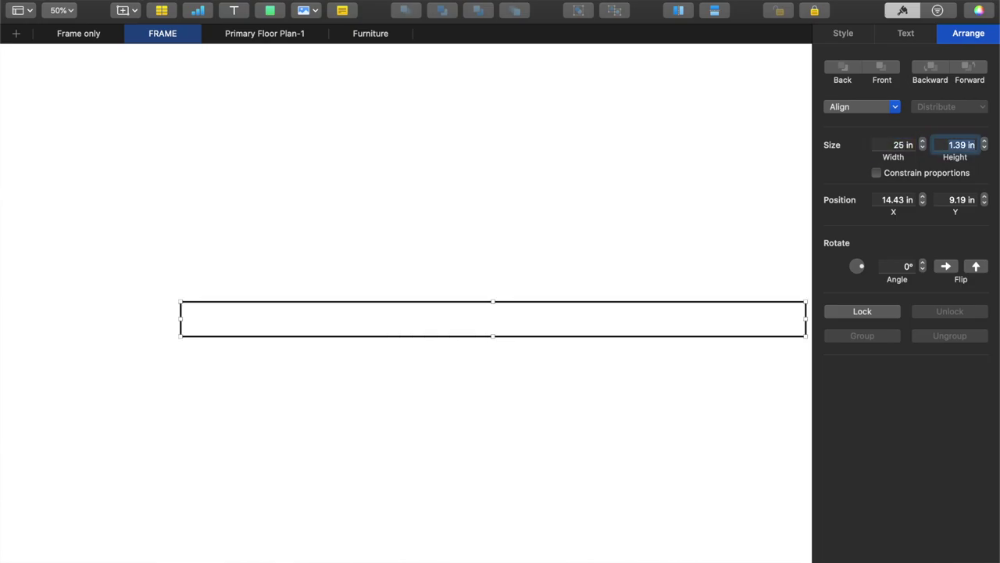
{"action": "type", "text": "8"}
{"action": "key", "text": "Return"}
{"action": "left_click_drag", "start_coordinate": [523, 303], "coordinate": [440, 178]}
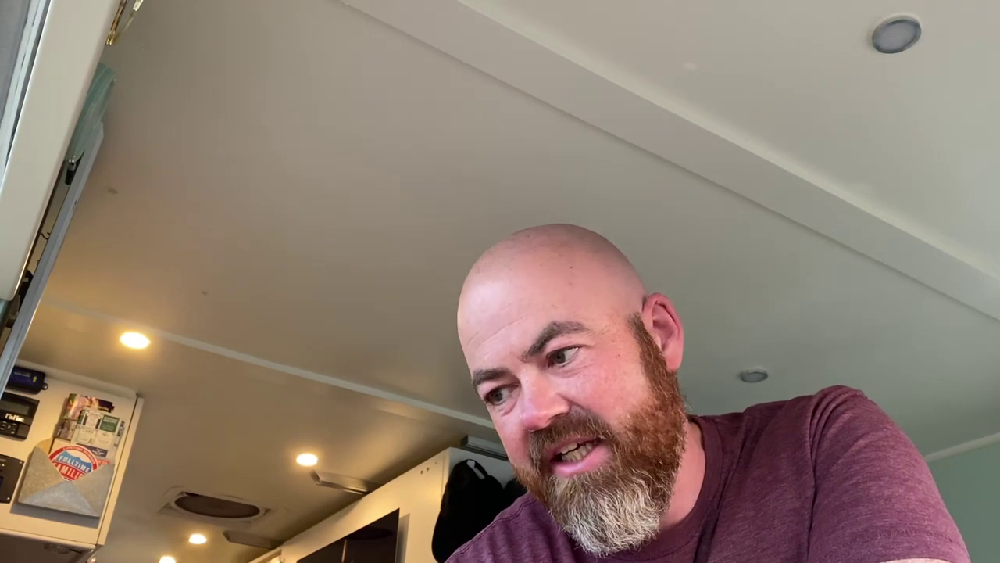
Insert a plain table without headers, place it inside the frame rectangle and hide the table name
{"action": "left_click", "coordinate": [160, 11]}
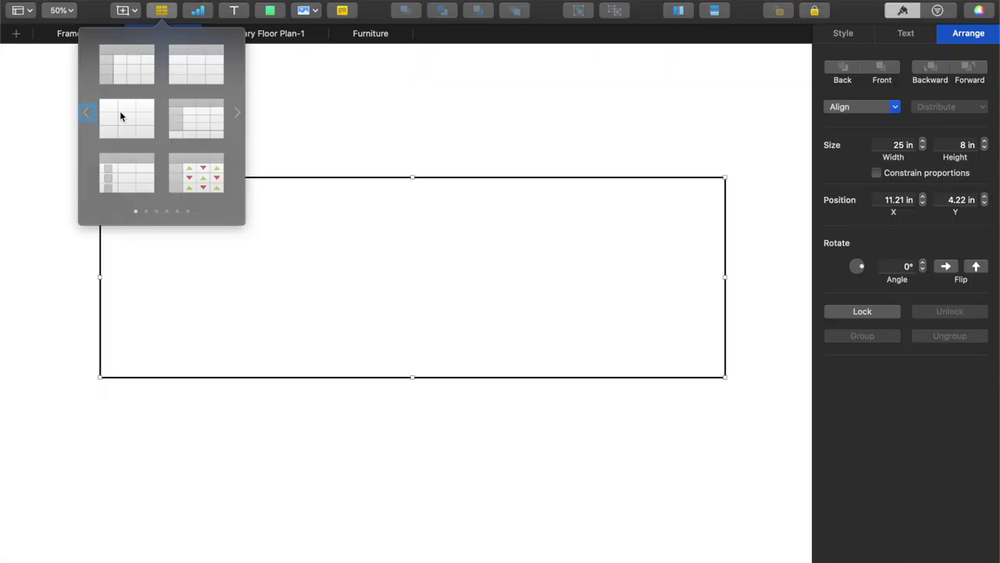
{"action": "left_click", "coordinate": [121, 117]}
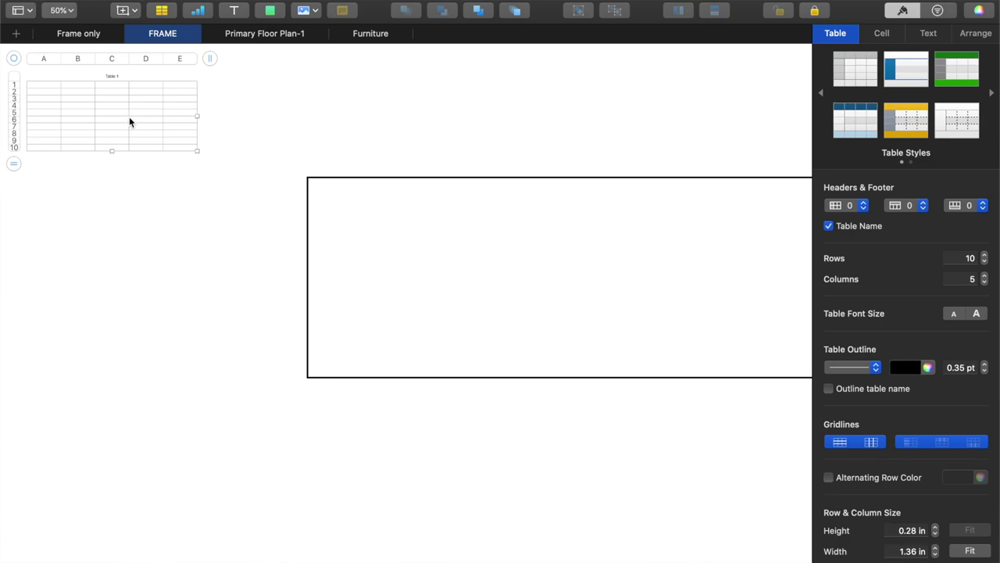
{"action": "left_click_drag", "start_coordinate": [13, 62], "coordinate": [334, 198]}
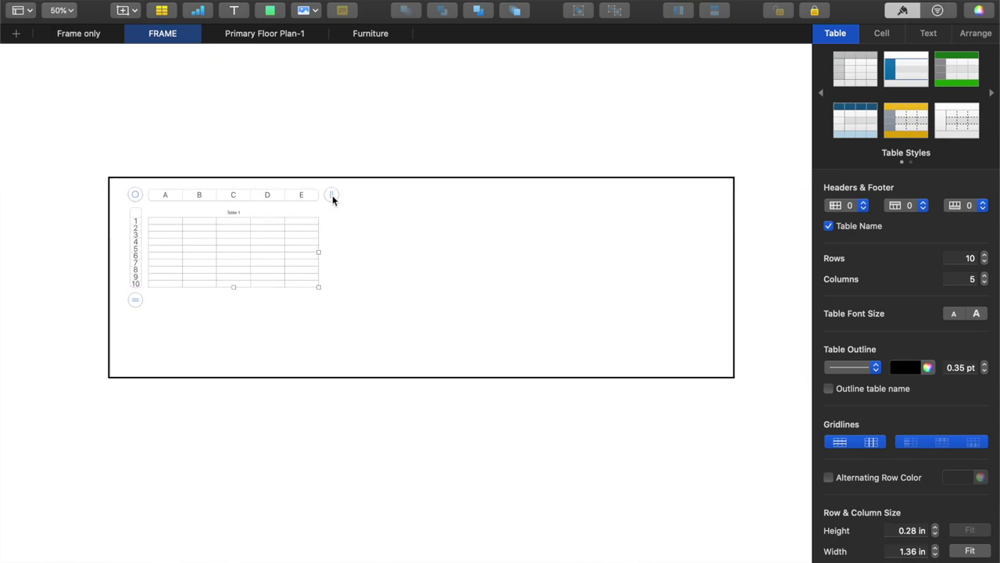
{"action": "left_click", "coordinate": [832, 225]}
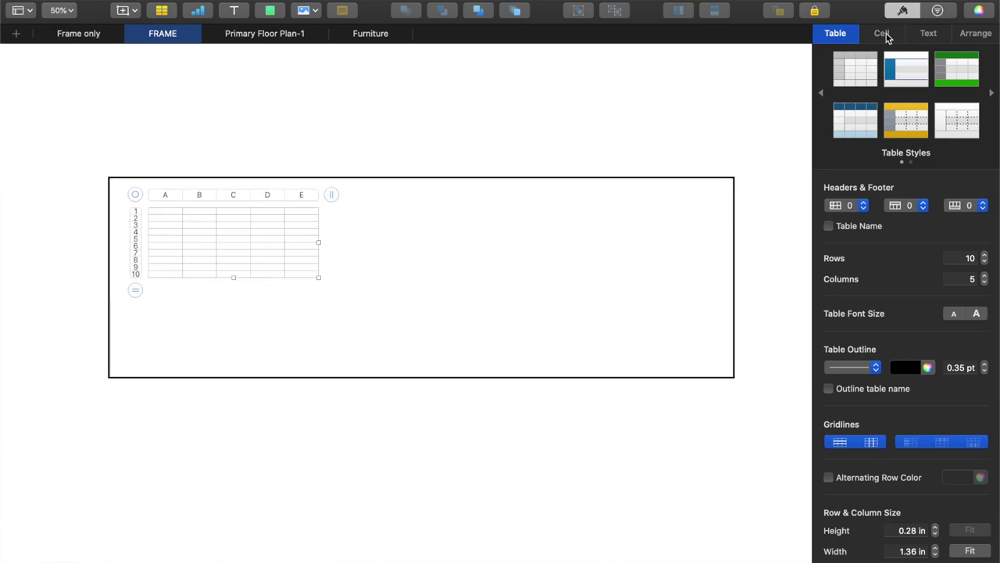
Set the table's row height and column width to 1 in and align the table with the frame's upper-left corner
{"action": "left_click", "coordinate": [909, 530]}
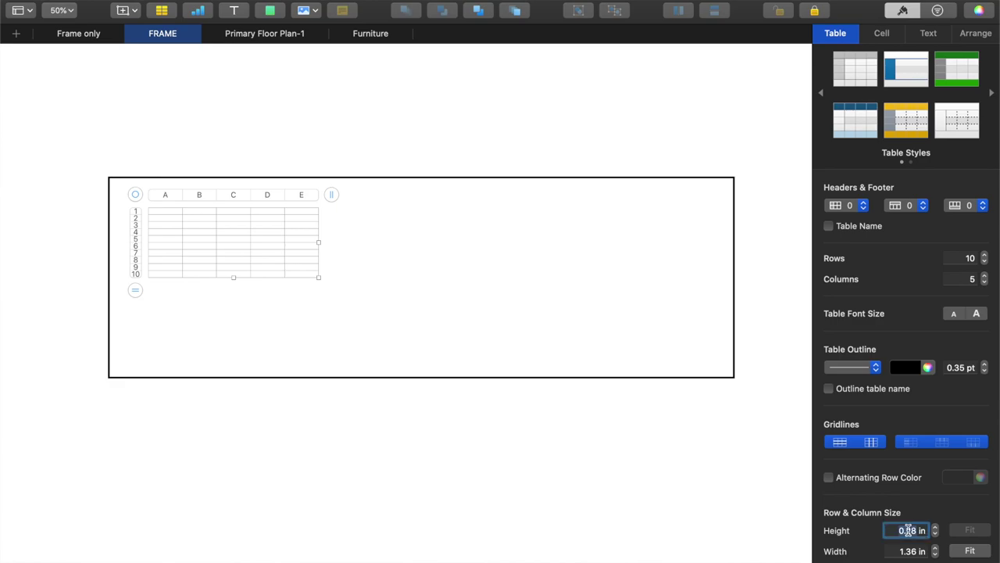
{"action": "type", "text": "1"}
{"action": "key", "text": "Tab"}
{"action": "type", "text": "1"}
{"action": "key", "text": "Return"}
{"action": "left_click_drag", "start_coordinate": [135, 194], "coordinate": [99, 168]}
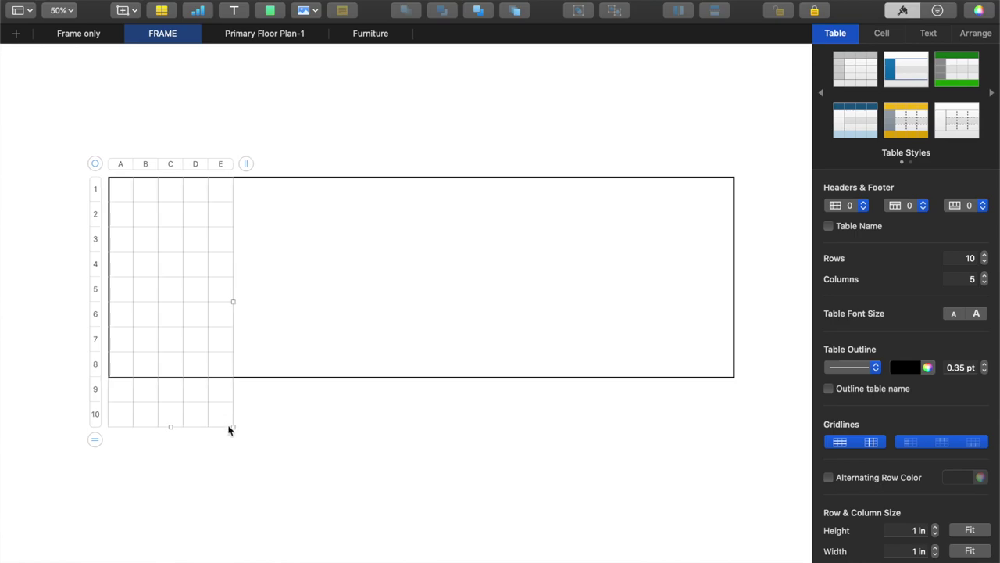
Resize the table to 25 columns by 8 rows so it fills the frame, and lock it
{"action": "left_click_drag", "start_coordinate": [245, 164], "coordinate": [752, 168]}
{"action": "left_click_drag", "start_coordinate": [95, 440], "coordinate": [94, 393]}
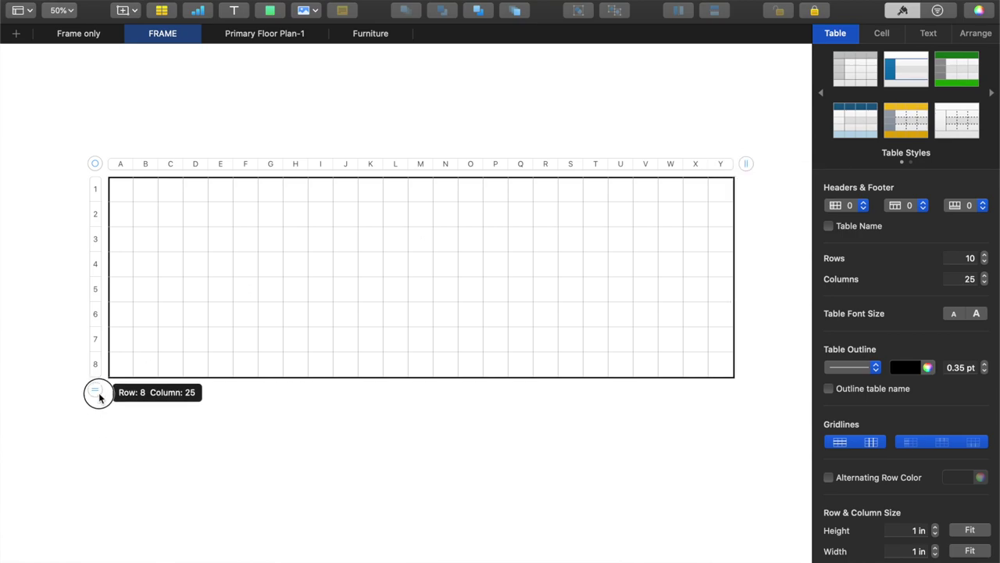
{"action": "right_click", "coordinate": [95, 165]}
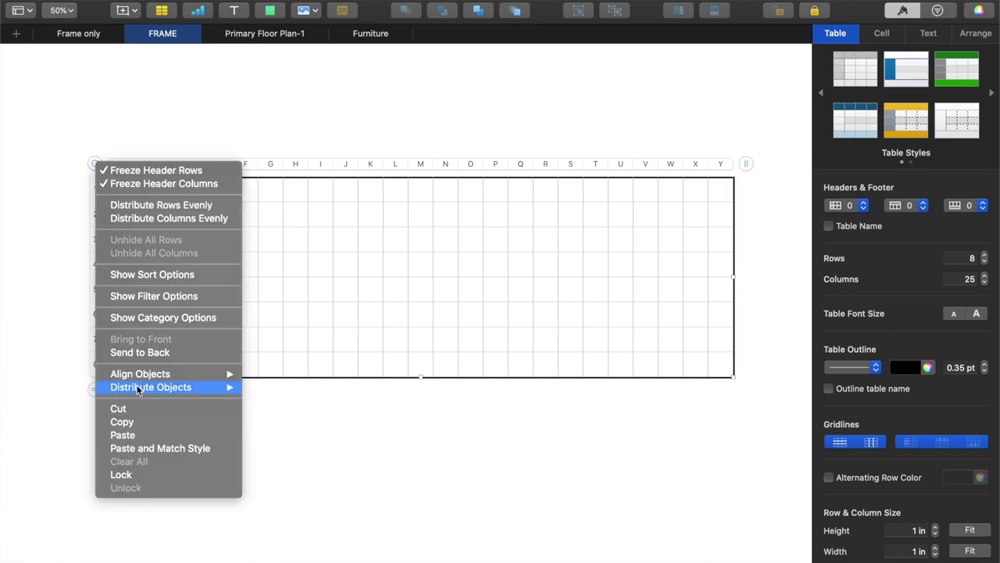
{"action": "left_click", "coordinate": [138, 473]}
{"action": "left_click", "coordinate": [336, 468]}
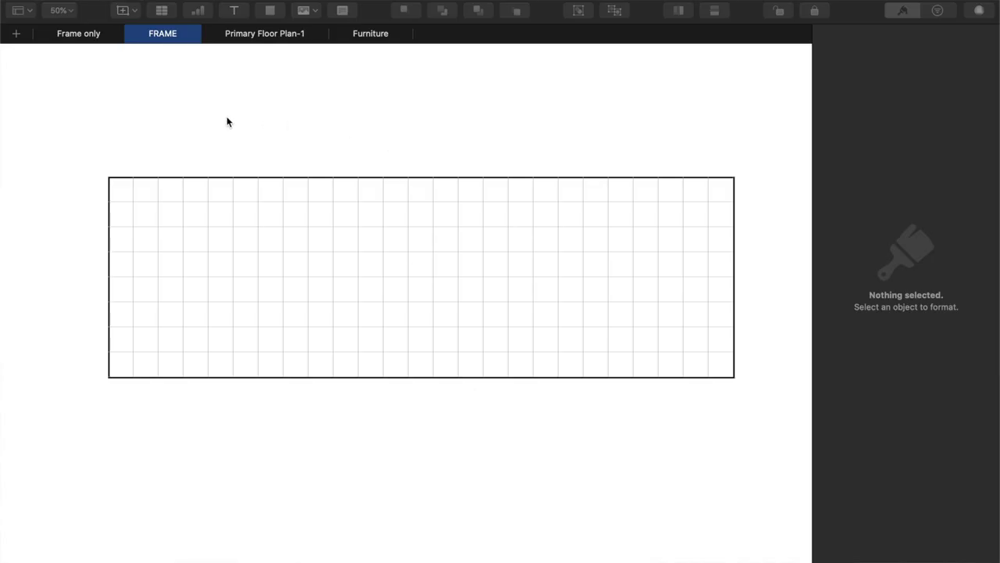
Duplicate the frame rectangle that lies behind the locked table grid
{"action": "left_click", "coordinate": [196, 176]}
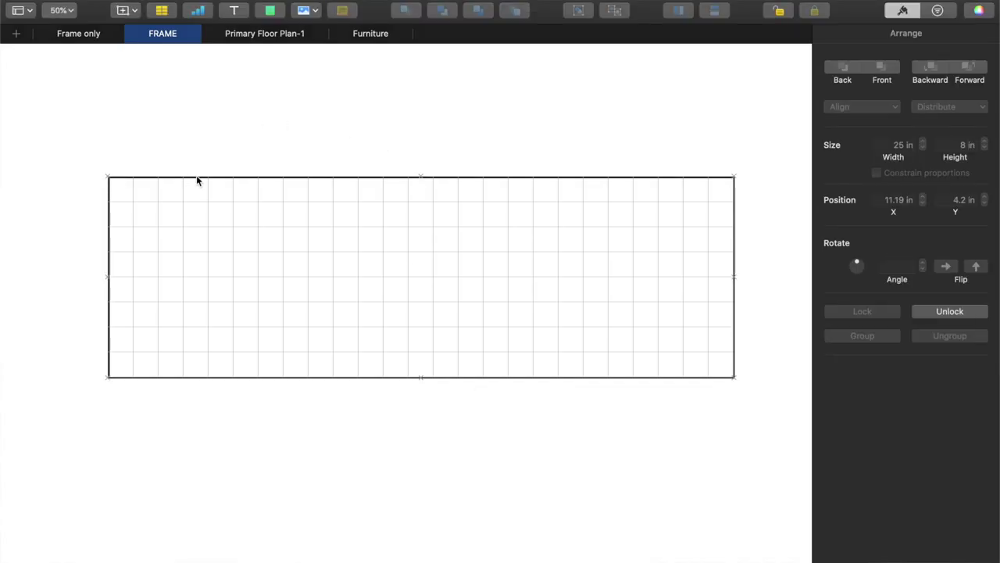
{"action": "left_click", "coordinate": [198, 177]}
{"action": "left_click", "coordinate": [200, 178]}
{"action": "left_click", "coordinate": [203, 179]}
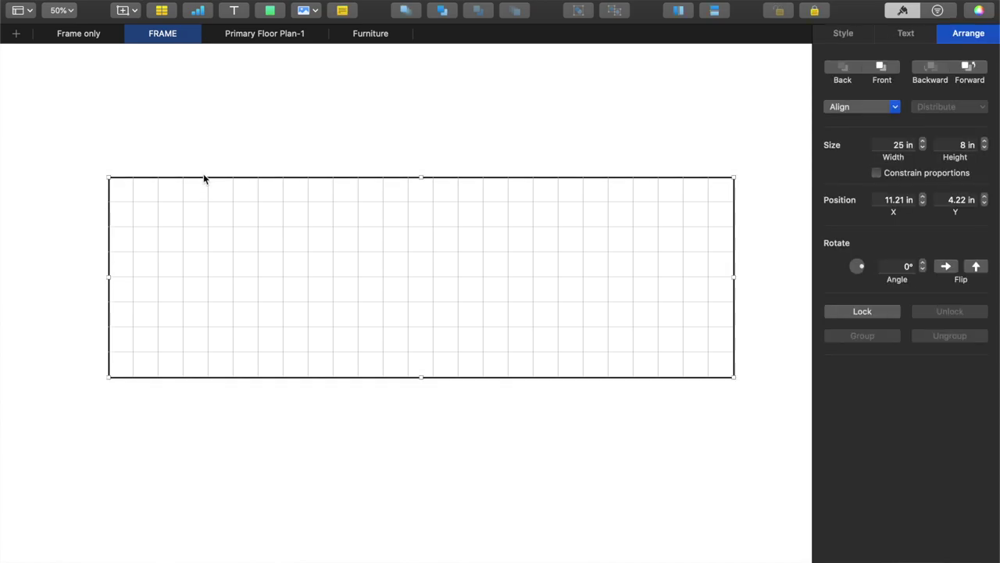
{"action": "left_click", "coordinate": [843, 33]}
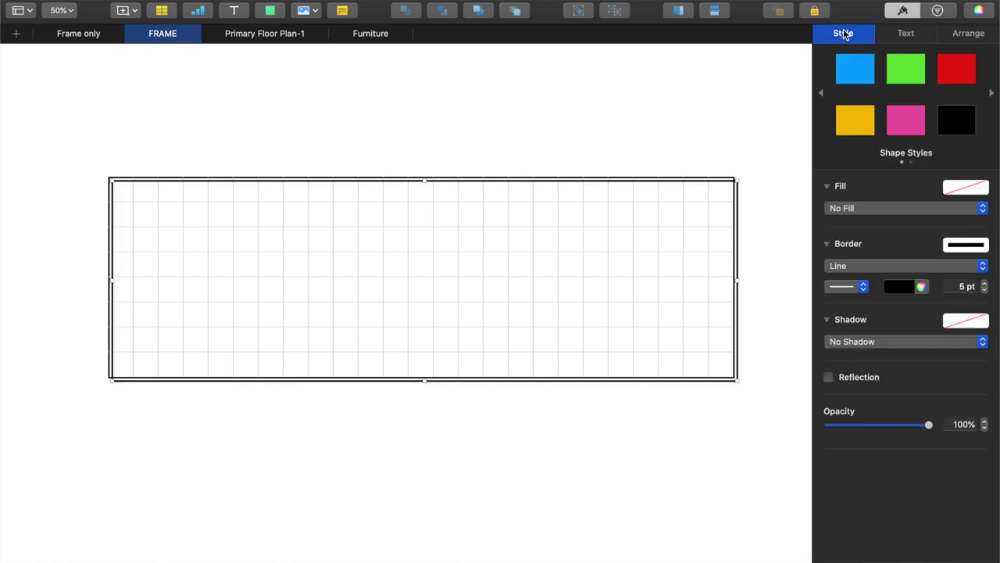
Give the duplicated rectangle a white color fill and align it exactly over the original frame
{"action": "left_click", "coordinate": [878, 208]}
{"action": "left_click", "coordinate": [868, 222]}
{"action": "left_click", "coordinate": [847, 232]}
{"action": "left_click", "coordinate": [785, 318]}
{"action": "mouse_move", "coordinate": [587, 280]}
{"action": "left_mouse_down"}
{"action": "mouse_move", "coordinate": [585, 264]}
{"action": "mouse_move", "coordinate": [588, 279]}
{"action": "left_mouse_up"}
Switch to Calculator, work out 50 ÷ 12 for the white rectangle's scaled width, and close it
{"action": "left_click", "coordinate": [960, 33]}
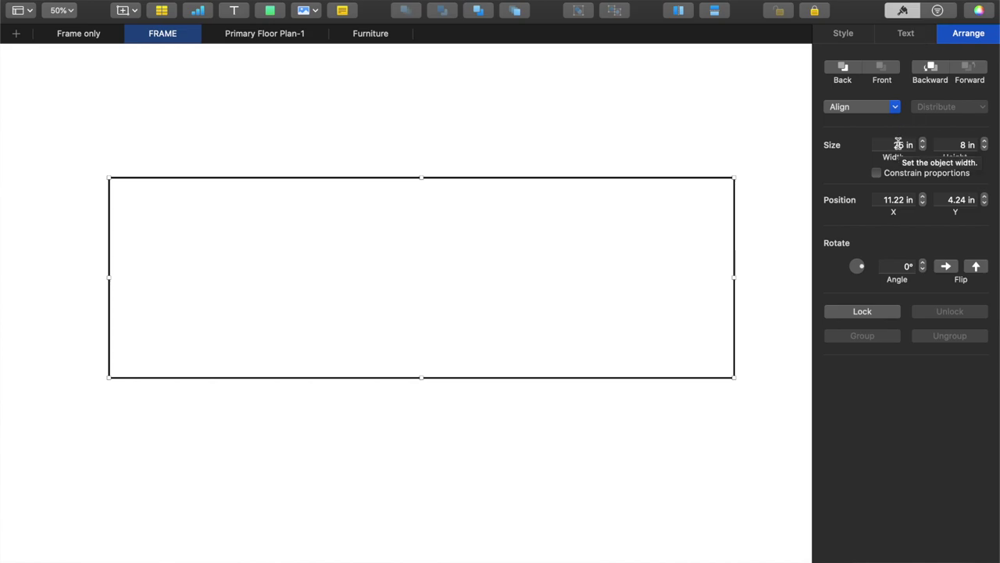
{"action": "left_click", "coordinate": [270, 560]}
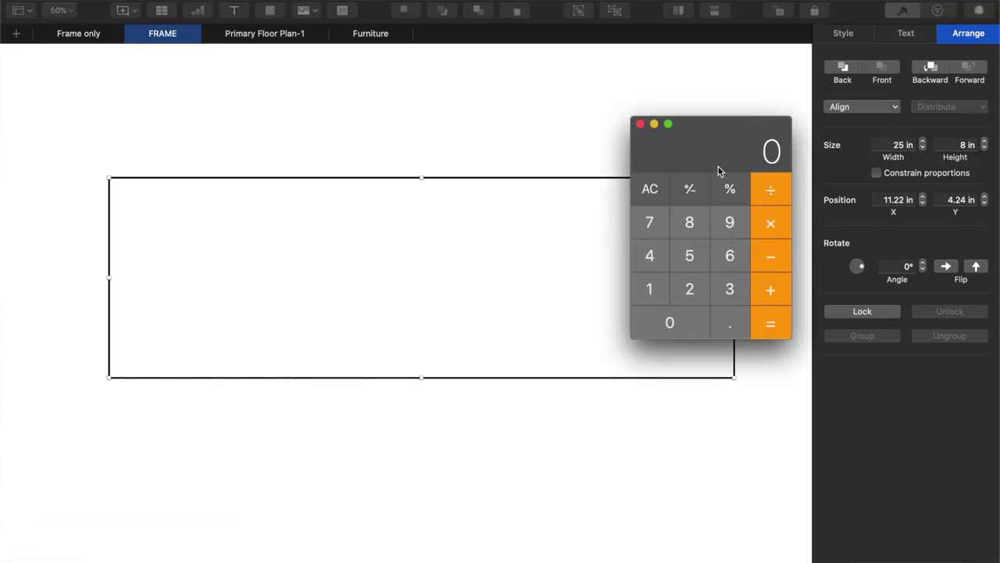
{"action": "left_click", "coordinate": [689, 260]}
{"action": "left_click", "coordinate": [689, 309]}
{"action": "left_click", "coordinate": [777, 189]}
{"action": "left_click", "coordinate": [664, 290]}
{"action": "left_click", "coordinate": [682, 290]}
{"action": "left_click", "coordinate": [777, 315]}
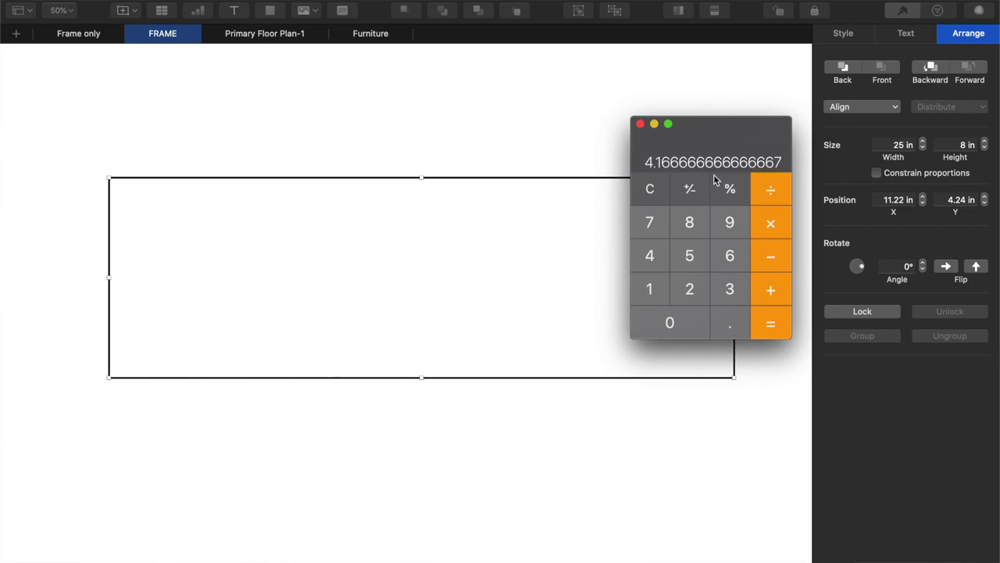
{"action": "left_click", "coordinate": [641, 124]}
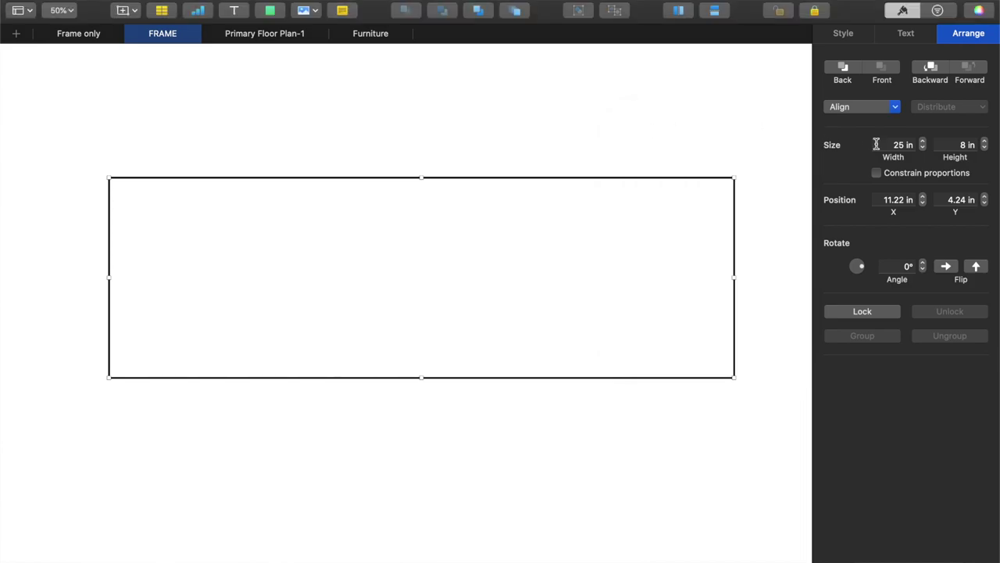
Set the white rectangle's width to 4.17 in
{"action": "double_click", "coordinate": [894, 144]}
{"action": "type", "text": "4.17"}
{"action": "key", "text": "Return"}
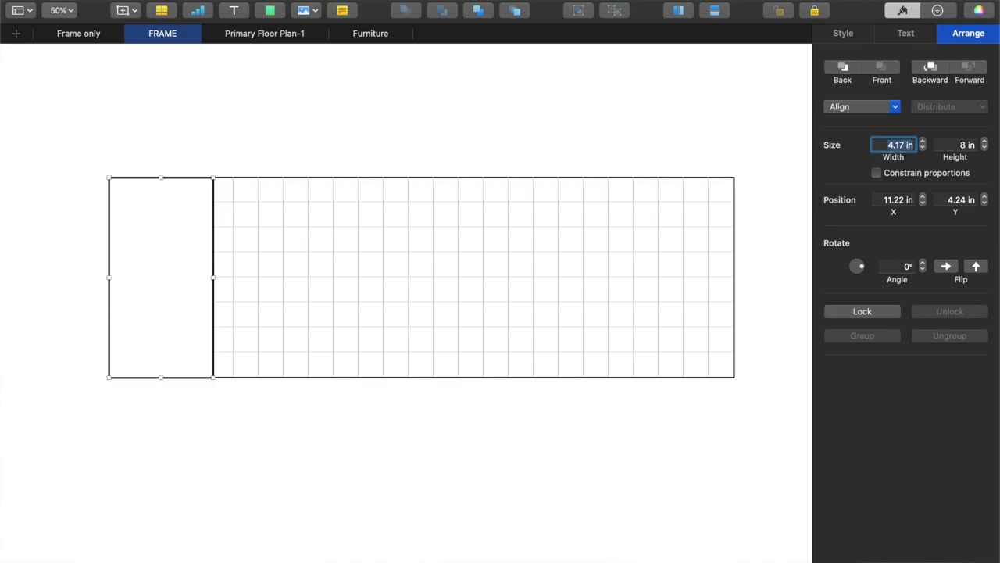
Add a straight line over the grid and make it horizontal, about 2.6 in long
{"action": "left_click", "coordinate": [270, 15]}
{"action": "left_click", "coordinate": [266, 81]}
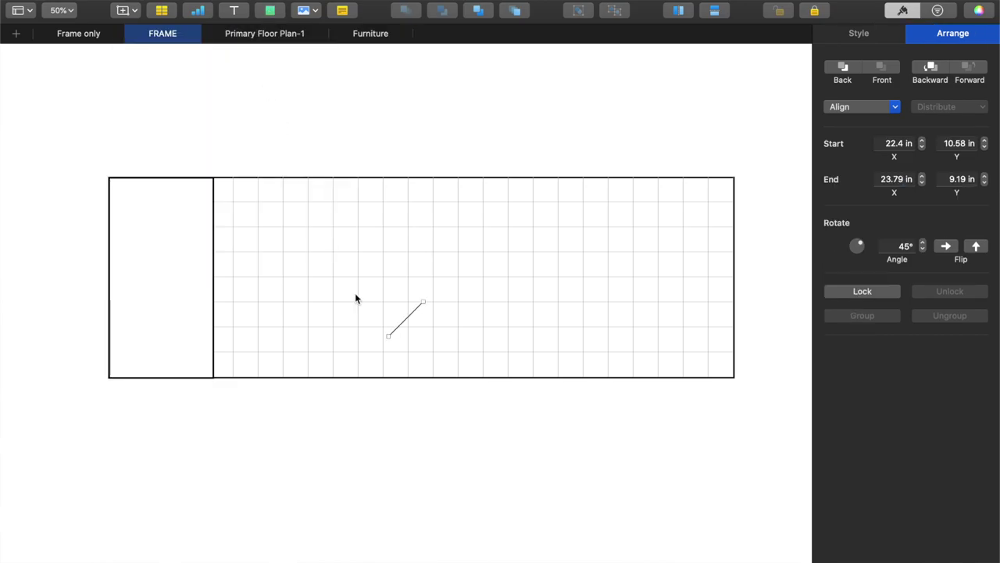
{"action": "left_click_drag", "start_coordinate": [389, 337], "coordinate": [359, 301]}
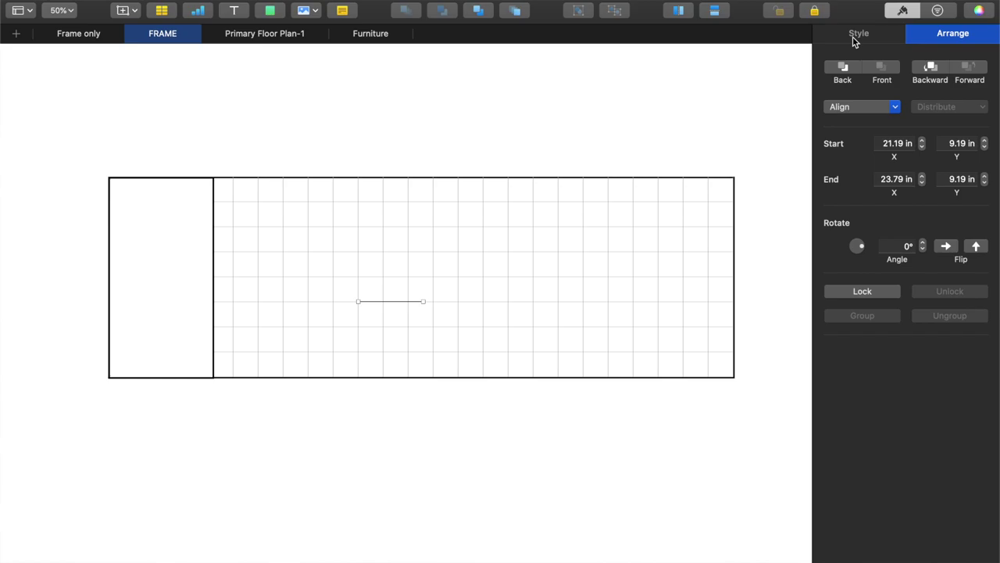
Set the line's stroke to 9 pt and its style to dotted
{"action": "left_click", "coordinate": [854, 36]}
{"action": "left_click", "coordinate": [984, 225]}
{"action": "left_click", "coordinate": [985, 225]}
{"action": "left_click", "coordinate": [984, 225]}
{"action": "left_click", "coordinate": [985, 226]}
{"action": "left_click", "coordinate": [984, 225]}
{"action": "left_click", "coordinate": [985, 225]}
{"action": "left_click", "coordinate": [985, 225]}
{"action": "left_click", "coordinate": [843, 229]}
{"action": "left_click", "coordinate": [844, 243]}
Add bar endpoints to both ends of the dotted line and place it along the frame's top edge, starting at the white rectangle's right edge
{"action": "left_click", "coordinate": [896, 249]}
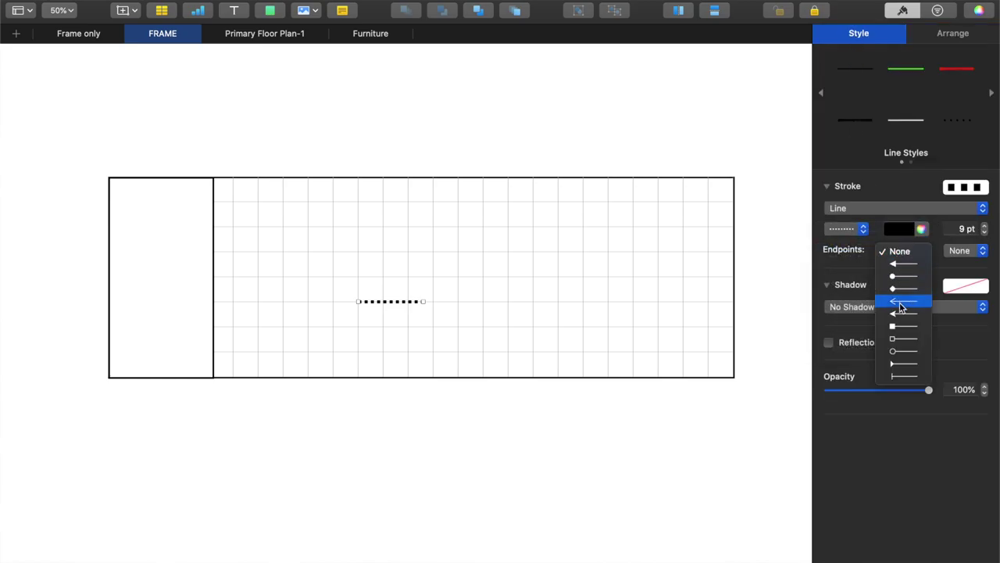
{"action": "left_click", "coordinate": [904, 376]}
{"action": "left_click", "coordinate": [967, 250]}
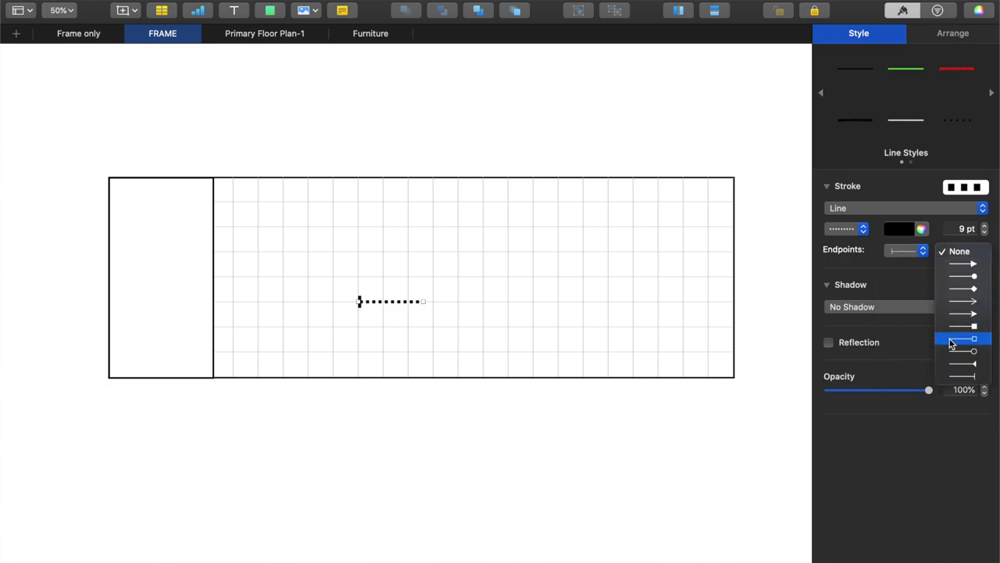
{"action": "left_click", "coordinate": [896, 382]}
{"action": "left_click_drag", "start_coordinate": [402, 302], "coordinate": [262, 169]}
{"action": "left_click", "coordinate": [303, 162]}
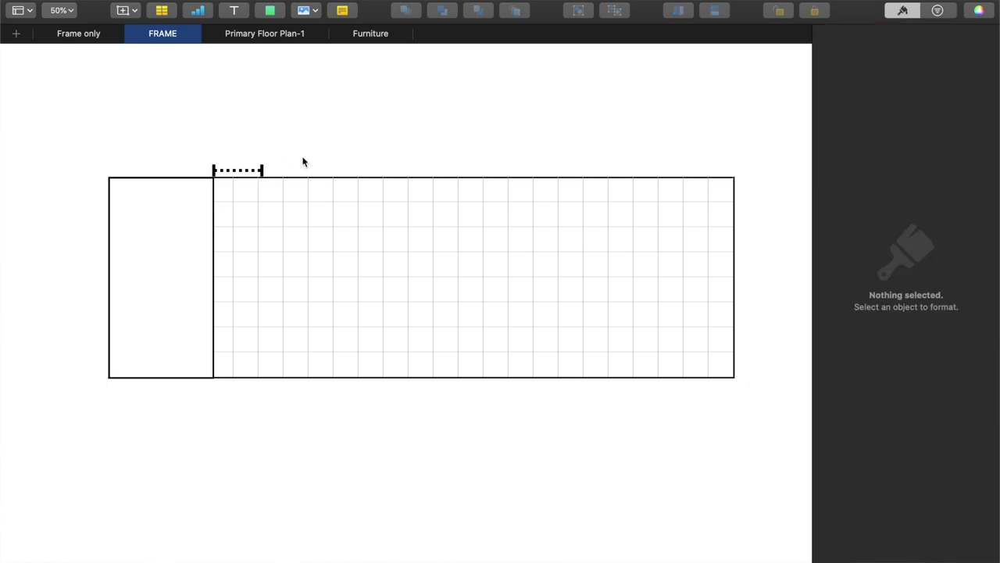
Select the white rectangle, work out 75 ÷ 12 in Calculator for its new width, and close Calculator
{"action": "left_click", "coordinate": [173, 230]}
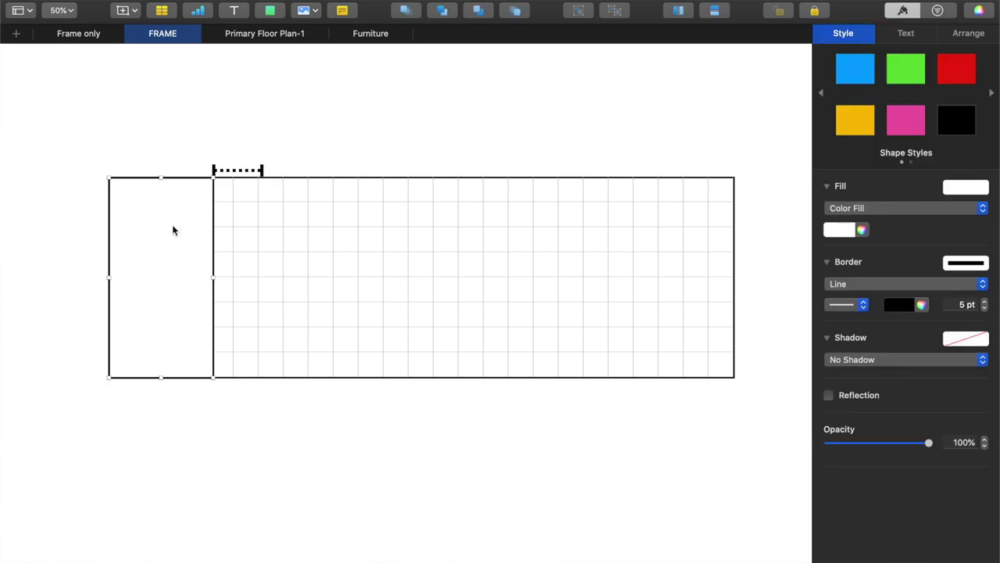
{"action": "left_click_drag", "start_coordinate": [174, 230], "coordinate": [180, 241]}
{"action": "left_click", "coordinate": [949, 33]}
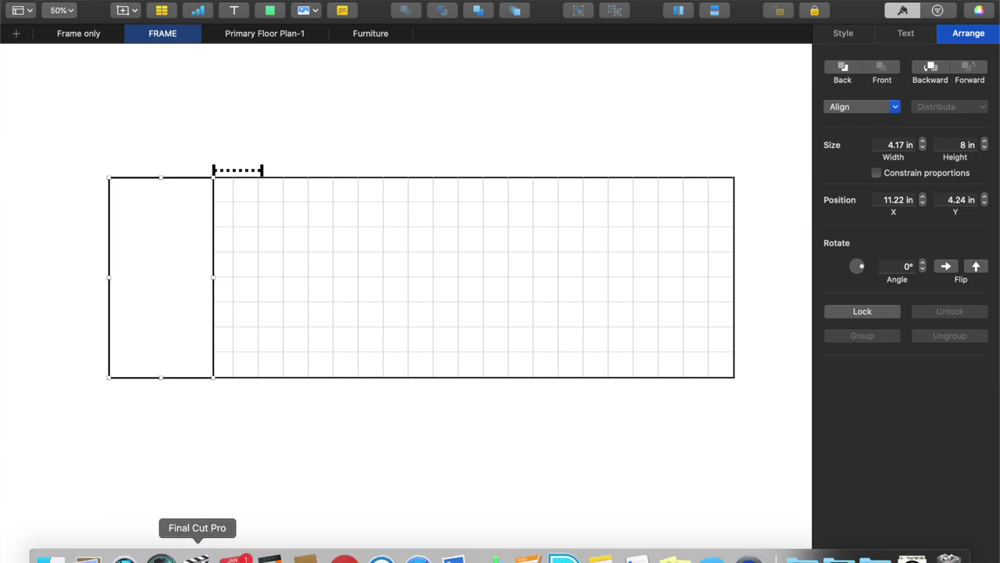
{"action": "left_click", "coordinate": [269, 550]}
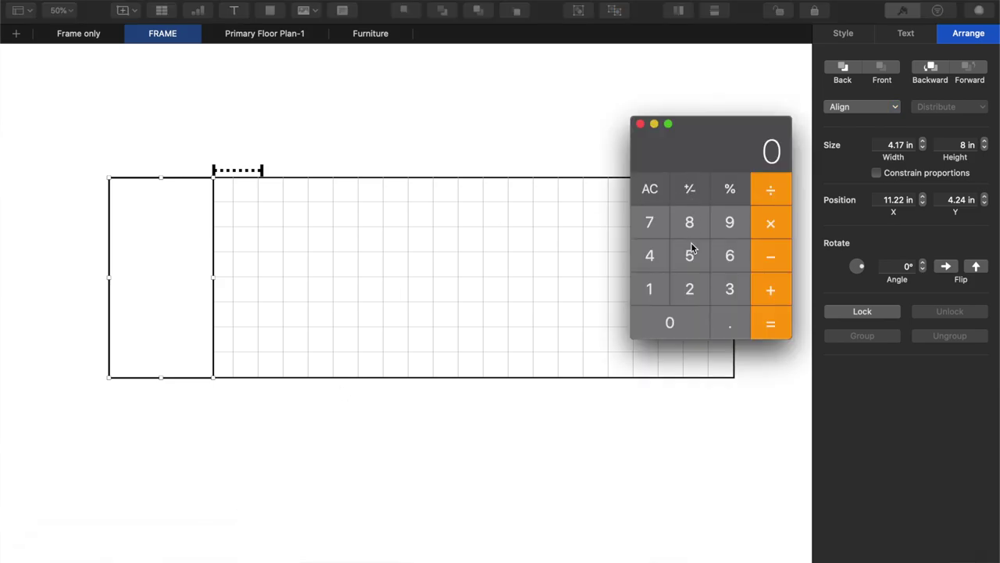
{"action": "left_click", "coordinate": [652, 225]}
{"action": "left_click", "coordinate": [689, 258]}
{"action": "left_click", "coordinate": [761, 195]}
{"action": "left_click", "coordinate": [650, 289]}
{"action": "left_click", "coordinate": [690, 288]}
{"action": "left_click", "coordinate": [766, 324]}
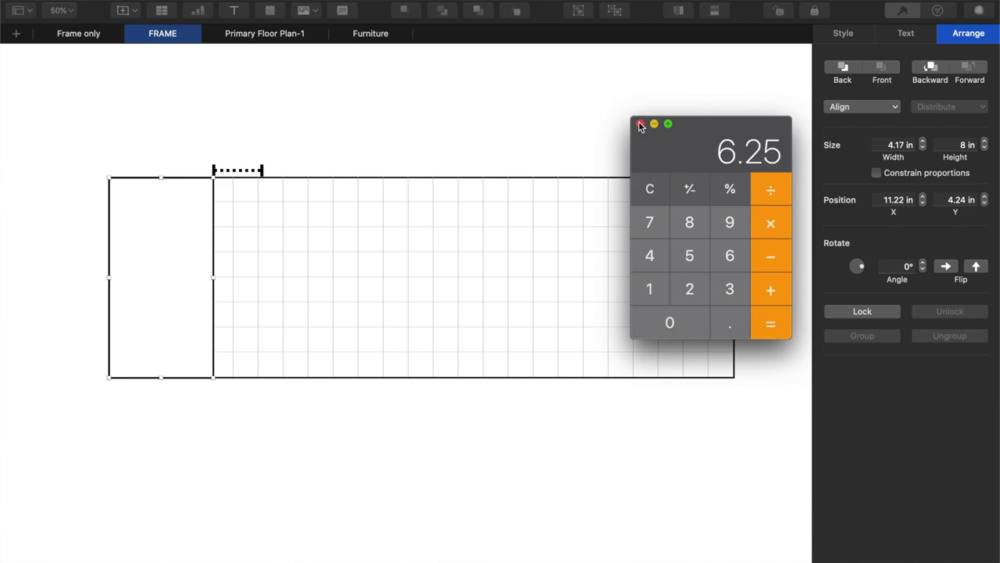
{"action": "left_click", "coordinate": [639, 126]}
Set the white rectangle's width to 6.25 in and extend the dotted line's right end to the rectangle's edge
{"action": "left_click", "coordinate": [898, 144]}
{"action": "type", "text": "6.25"}
{"action": "key", "text": "Return"}
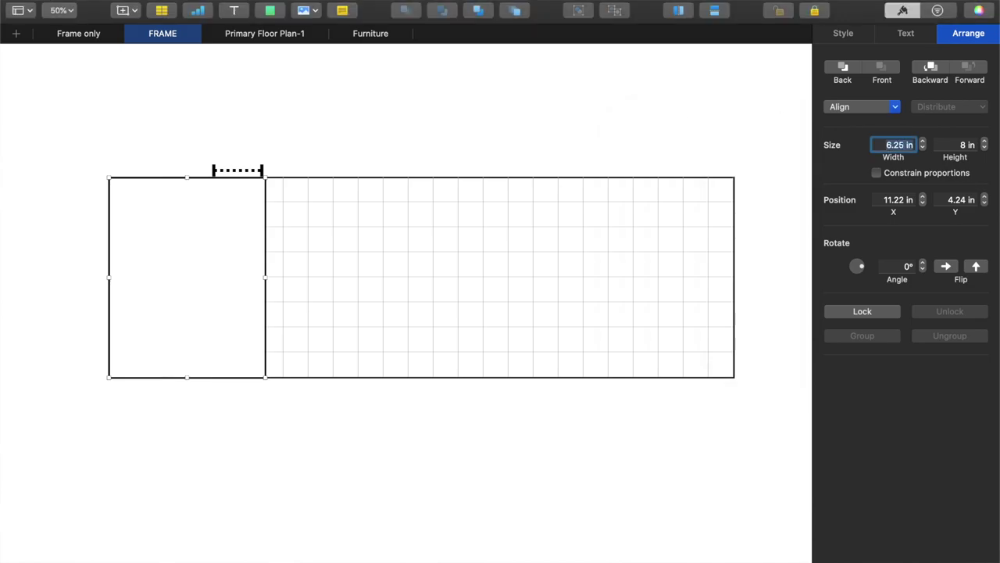
{"action": "left_click", "coordinate": [248, 171]}
{"action": "left_click_drag", "start_coordinate": [262, 170], "coordinate": [265, 169]}
Delete the white measuring rectangle, leaving the dotted line above the gridded frame
{"action": "left_click", "coordinate": [208, 237]}
{"action": "left_click", "coordinate": [208, 236]}
{"action": "key", "text": "super+z"}
{"action": "left_click", "coordinate": [182, 236]}
{"action": "key", "text": "Delete"}
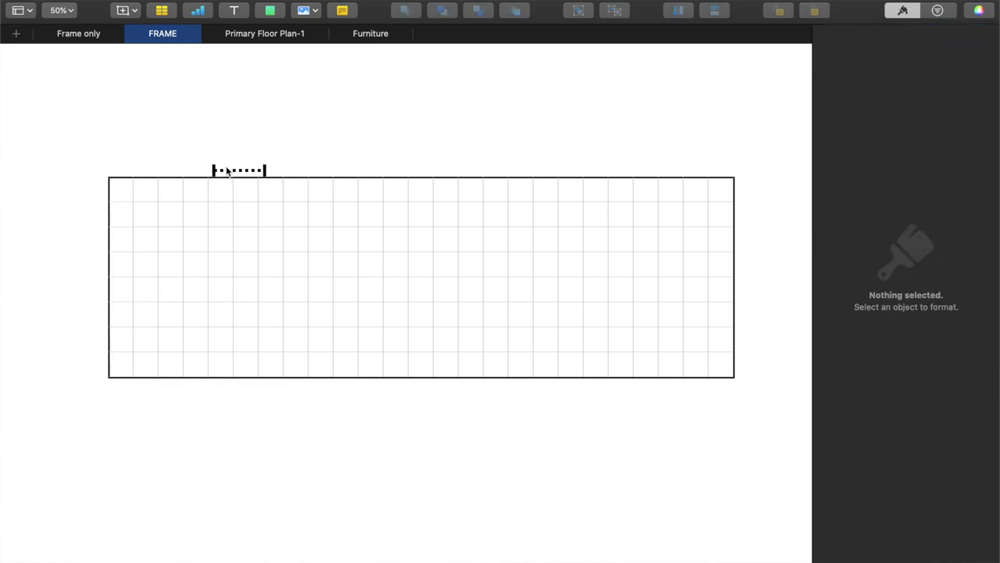